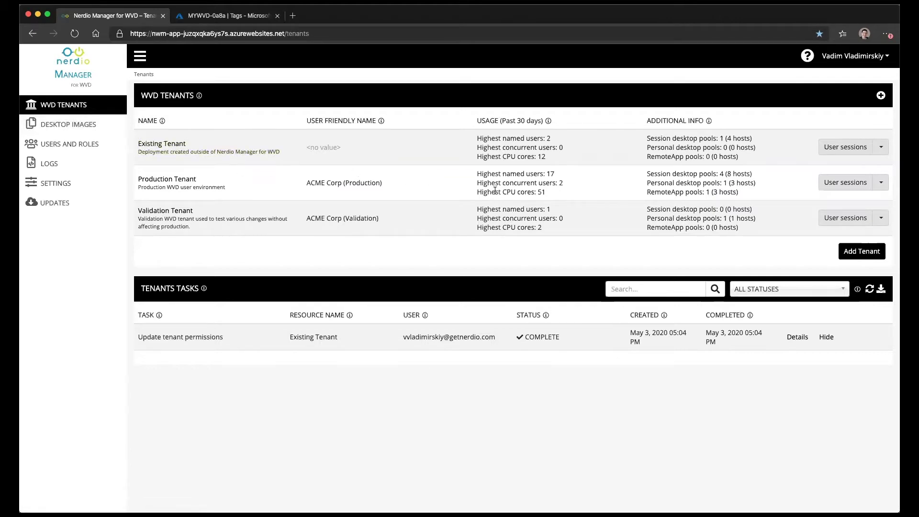
Attempt to delete Existing Tenant, then cancel the warning that it still holds a host pool.
{"action": "left_click", "coordinate": [880, 147]}
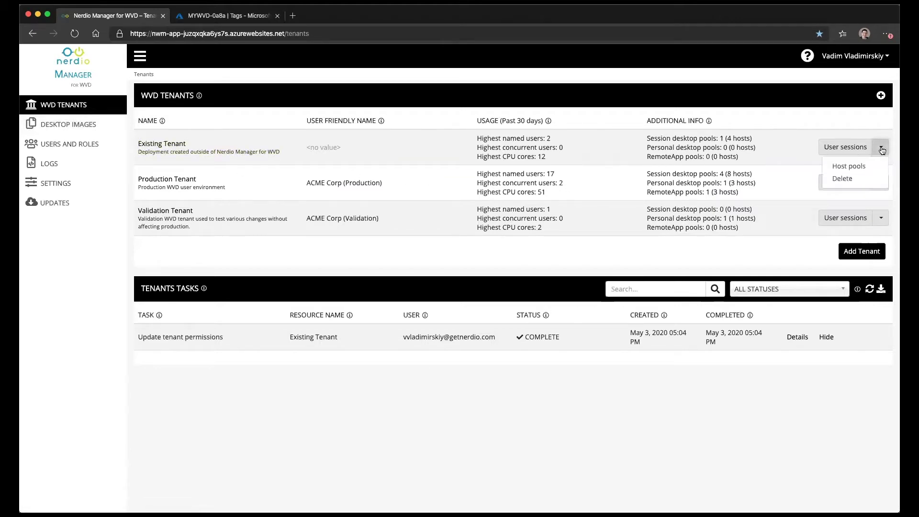
{"action": "left_click", "coordinate": [841, 178]}
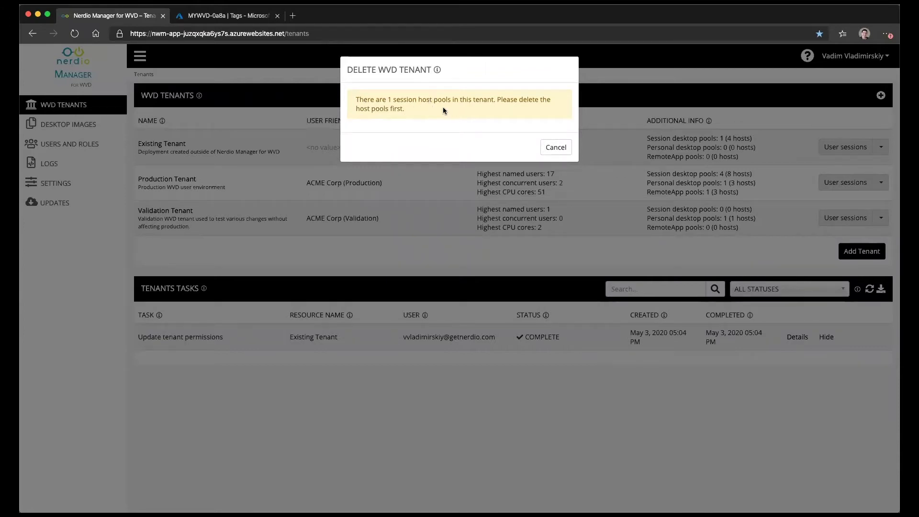
{"action": "left_click", "coordinate": [556, 147]}
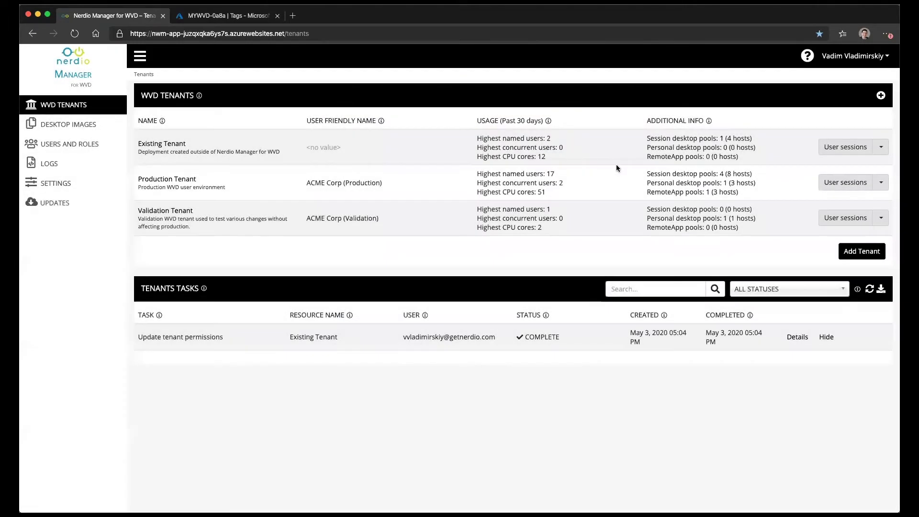
Try deleting the Virtual Desktops pool, cancel the session-hosts warning, and open its session hosts.
{"action": "left_click", "coordinate": [164, 144]}
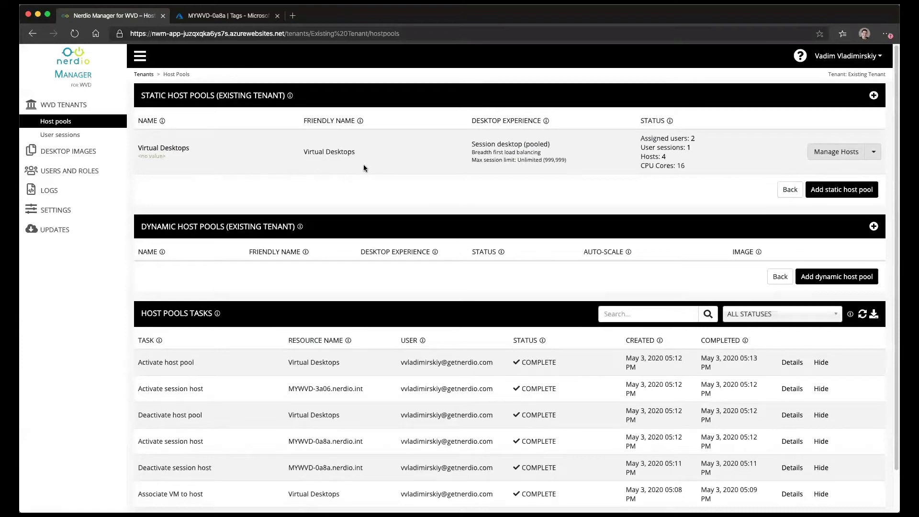
{"action": "left_click", "coordinate": [874, 152]}
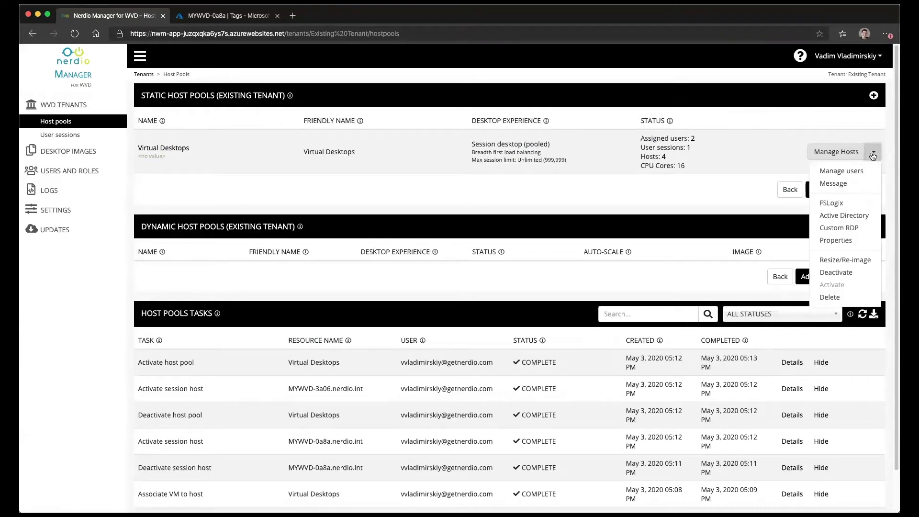
{"action": "left_click", "coordinate": [833, 298]}
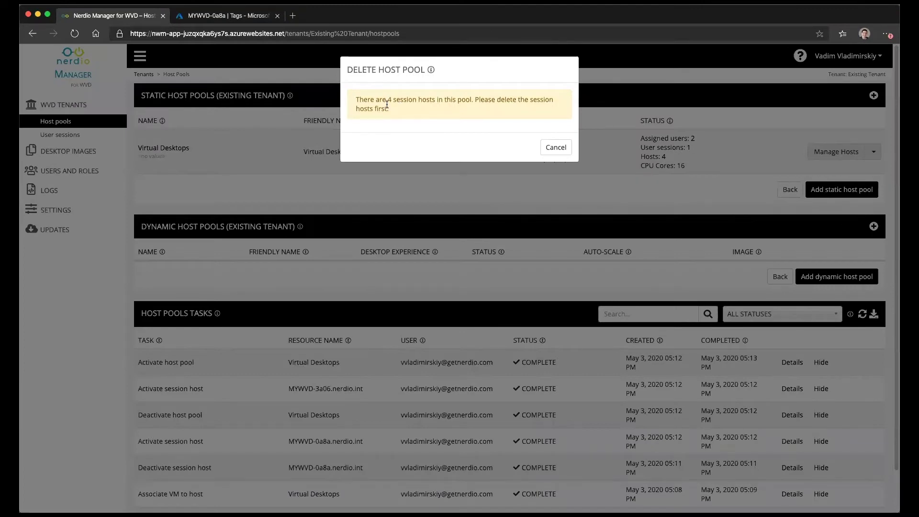
{"action": "left_click_drag", "start_coordinate": [389, 108], "coordinate": [365, 99]}
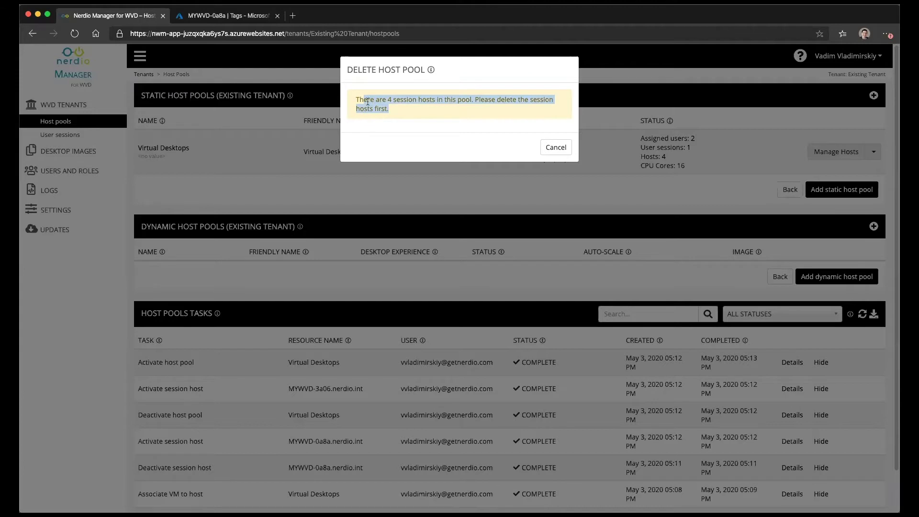
{"action": "left_click", "coordinate": [555, 148]}
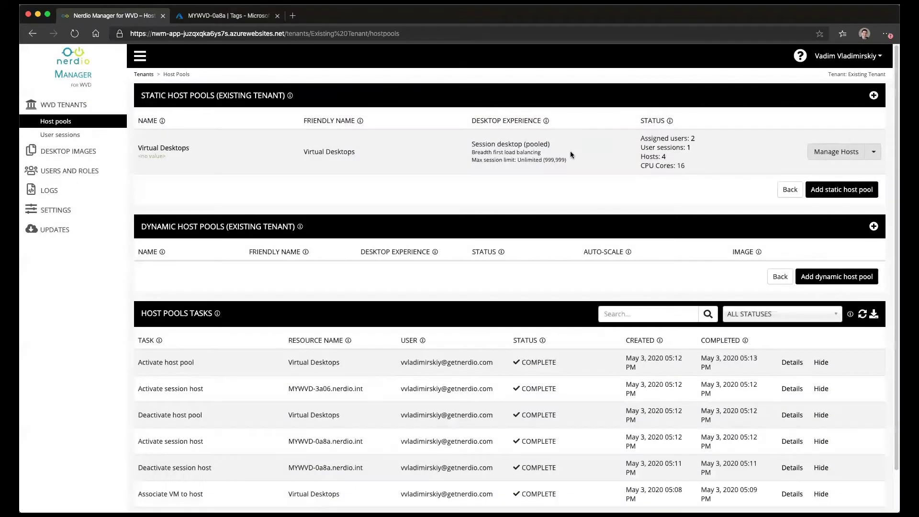
{"action": "left_click", "coordinate": [844, 151]}
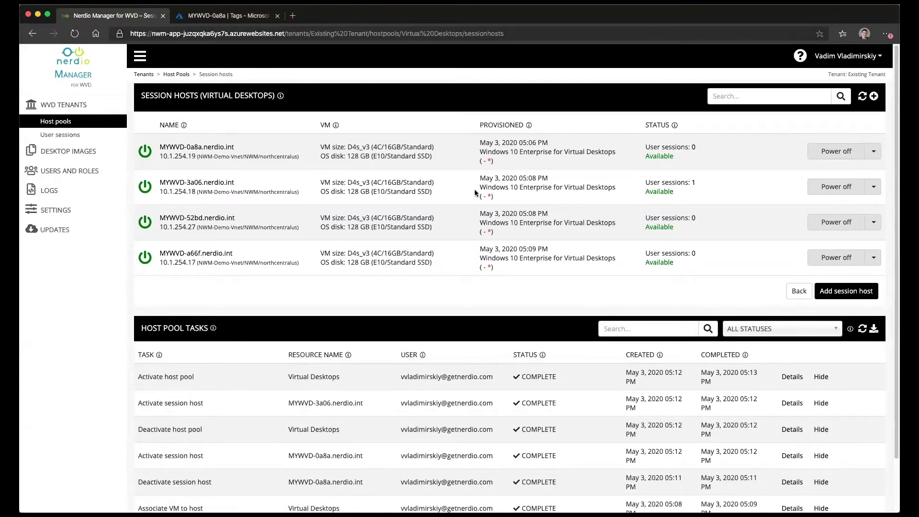
Begin deleting host MYWVD-0a8a.nerdio.int, entering CONFIRM and ticking 'Do not un-join VM from AD'.
{"action": "left_click", "coordinate": [878, 153]}
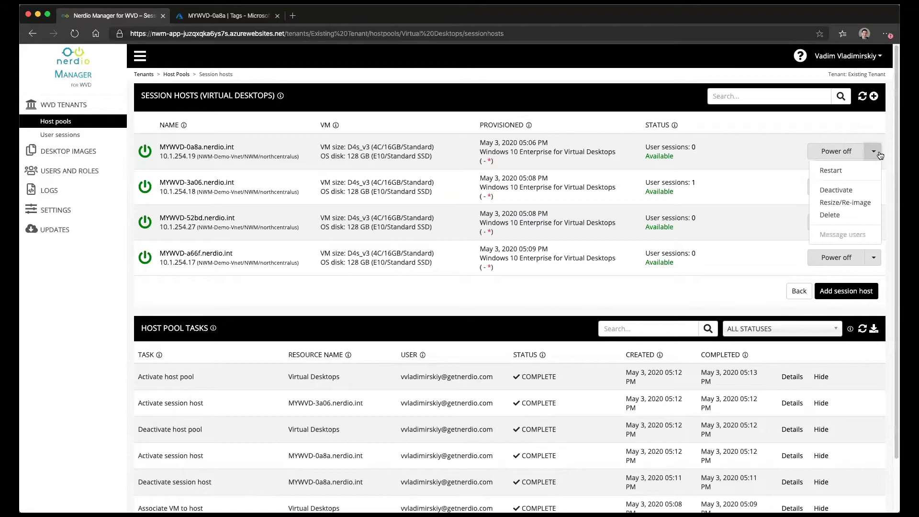
{"action": "left_click", "coordinate": [835, 214]}
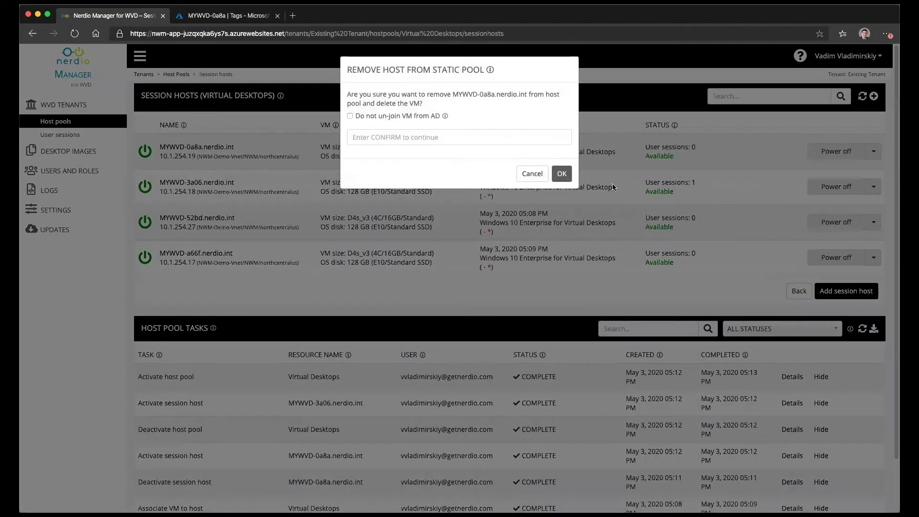
{"action": "left_click", "coordinate": [388, 139]}
{"action": "type", "text": "CONFIRM"}
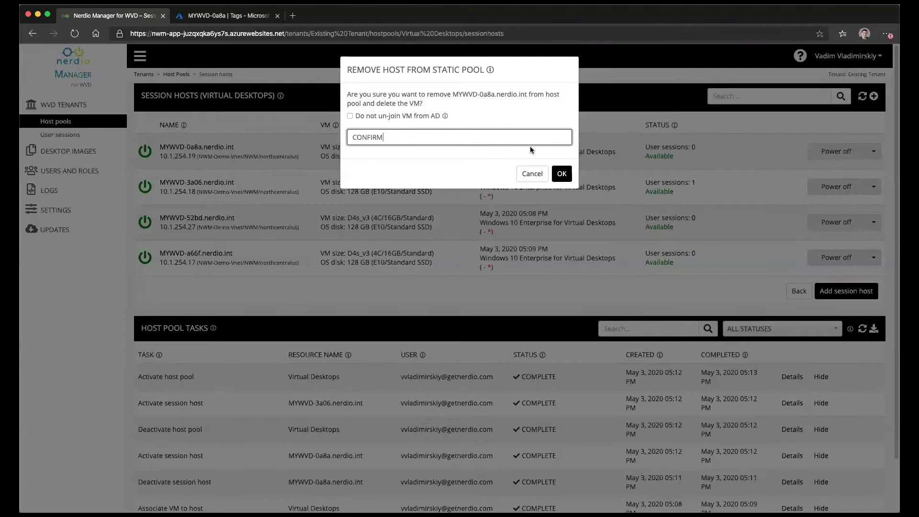
{"action": "left_click", "coordinate": [350, 116]}
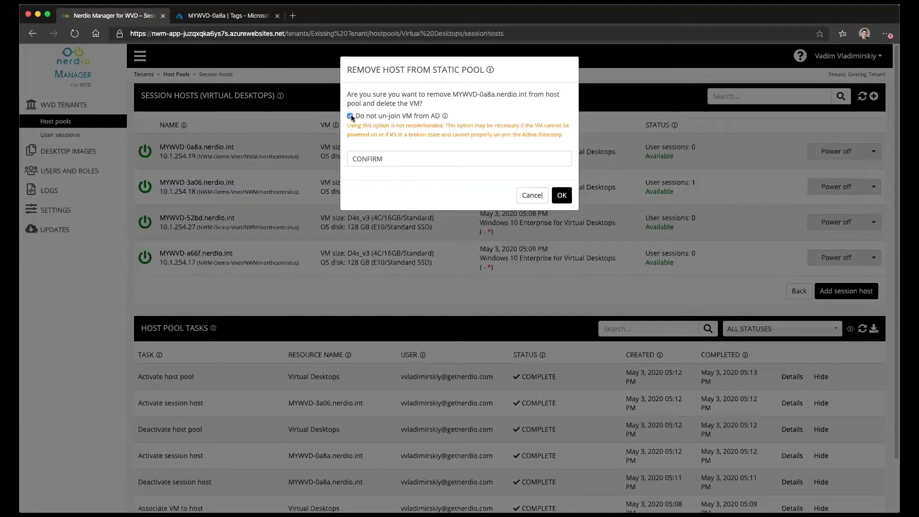
Untick 'Do not un-join VM from AD' and confirm removing MYWVD-0a8a and its VM.
{"action": "left_click", "coordinate": [350, 116]}
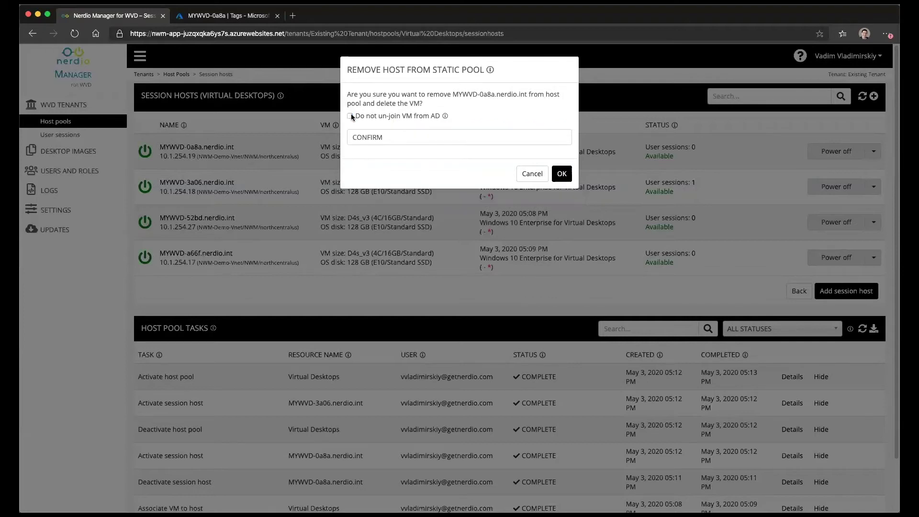
{"action": "double_click", "coordinate": [385, 137]}
{"action": "key", "text": "super+c"}
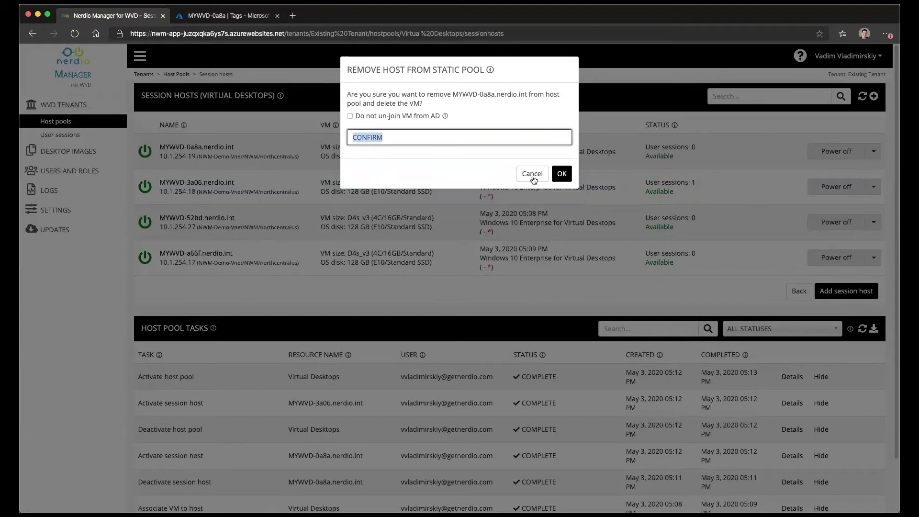
{"action": "left_click", "coordinate": [561, 175]}
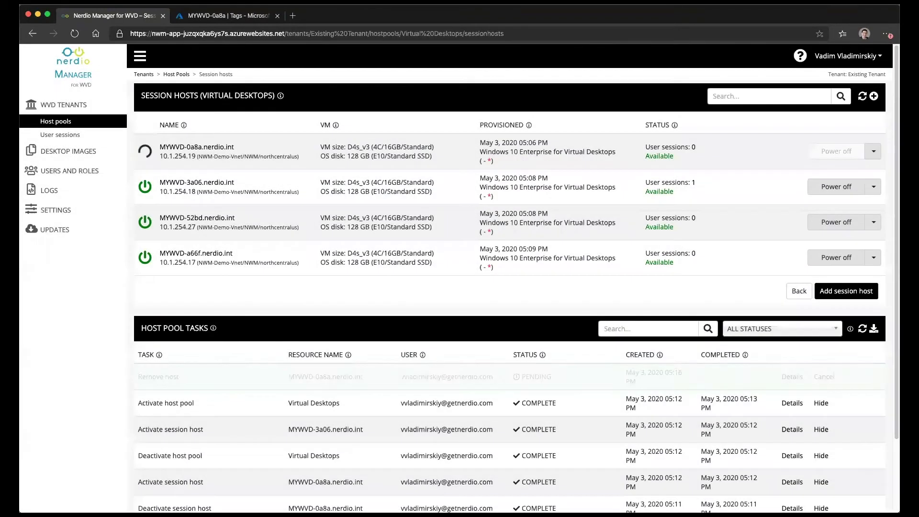
Remove hosts MYWVD-3a06, MYWVD-52bd and MYWVD-a66f, confirming each with CONFIRM.
{"action": "left_click", "coordinate": [873, 186]}
{"action": "left_click", "coordinate": [842, 250]}
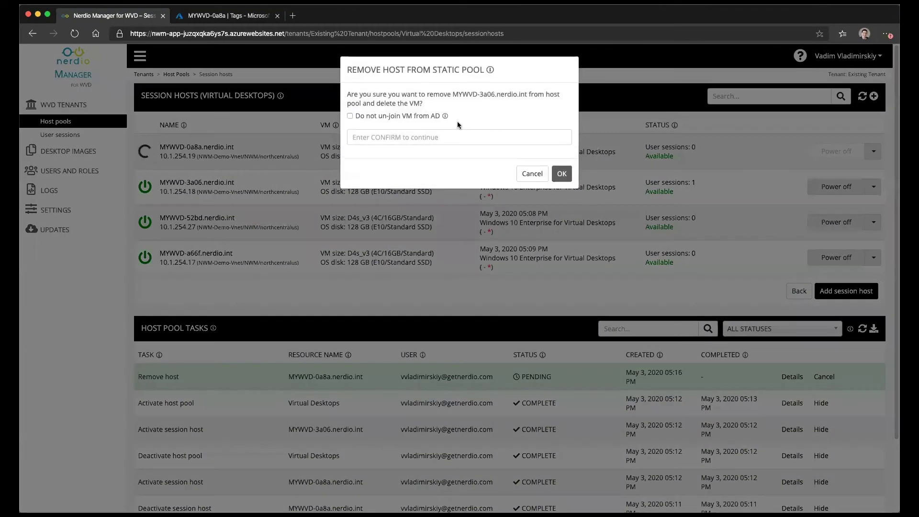
{"action": "left_click", "coordinate": [456, 137]}
{"action": "key", "text": "super+v"}
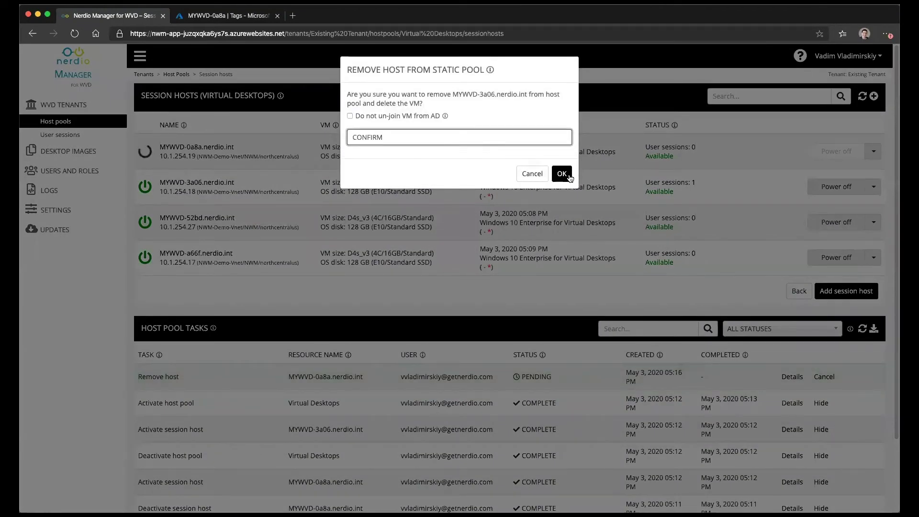
{"action": "left_click", "coordinate": [561, 174]}
{"action": "left_click", "coordinate": [874, 222]}
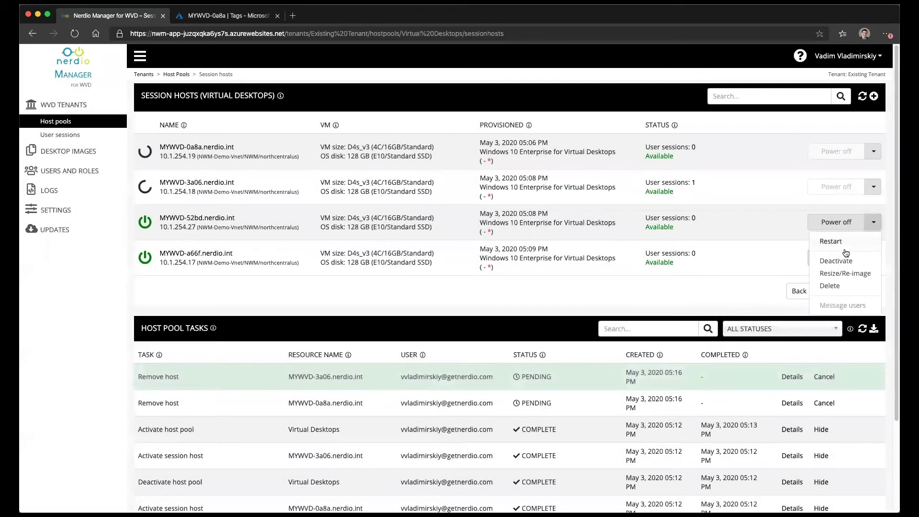
{"action": "left_click", "coordinate": [831, 287]}
{"action": "left_click", "coordinate": [468, 137]}
{"action": "key", "text": "super+v"}
{"action": "left_click", "coordinate": [557, 175]}
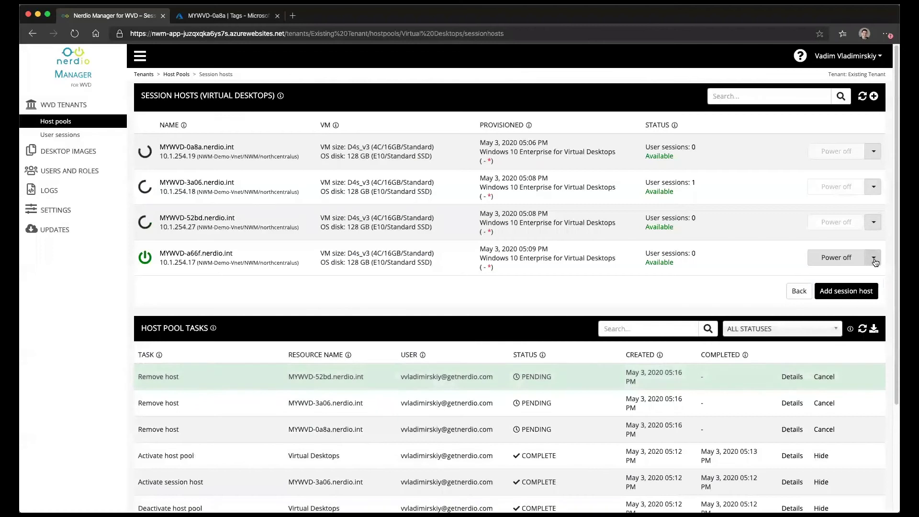
{"action": "left_click", "coordinate": [873, 259]}
{"action": "left_click", "coordinate": [831, 322]}
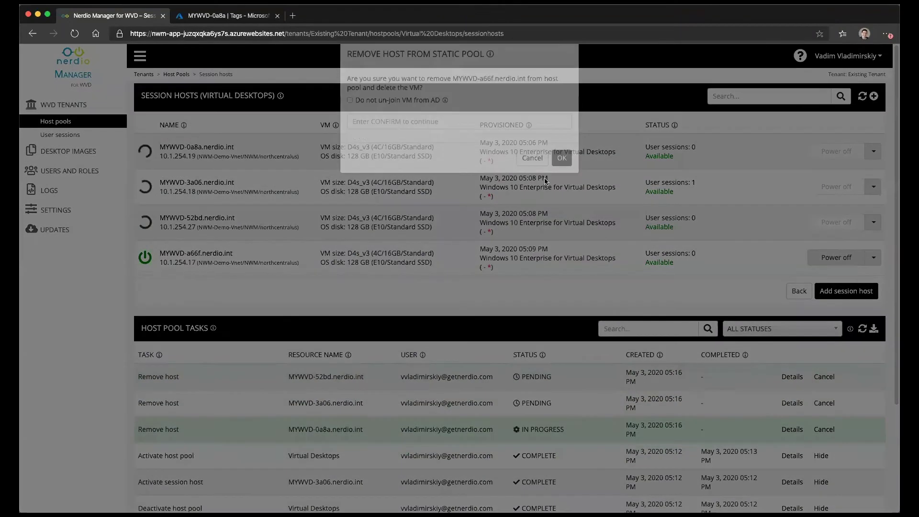
{"action": "left_click", "coordinate": [408, 137]}
{"action": "key", "text": "super+v"}
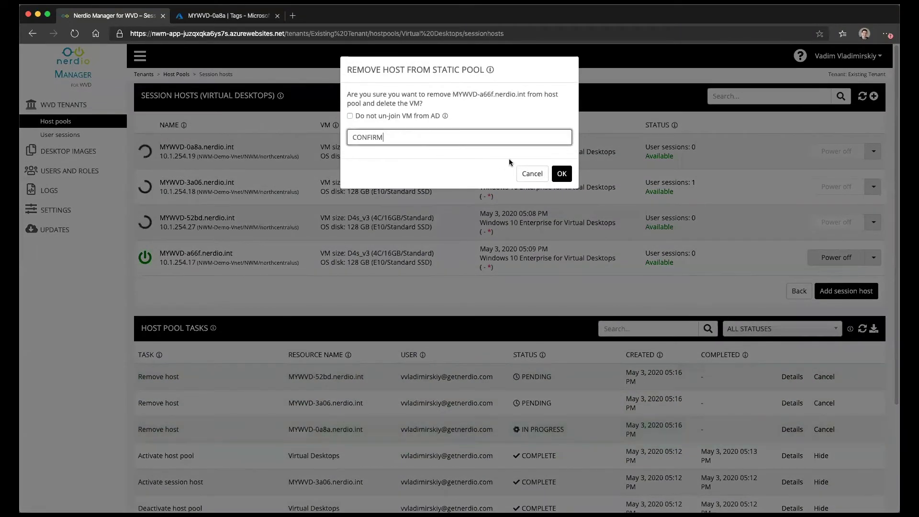
{"action": "left_click", "coordinate": [563, 173]}
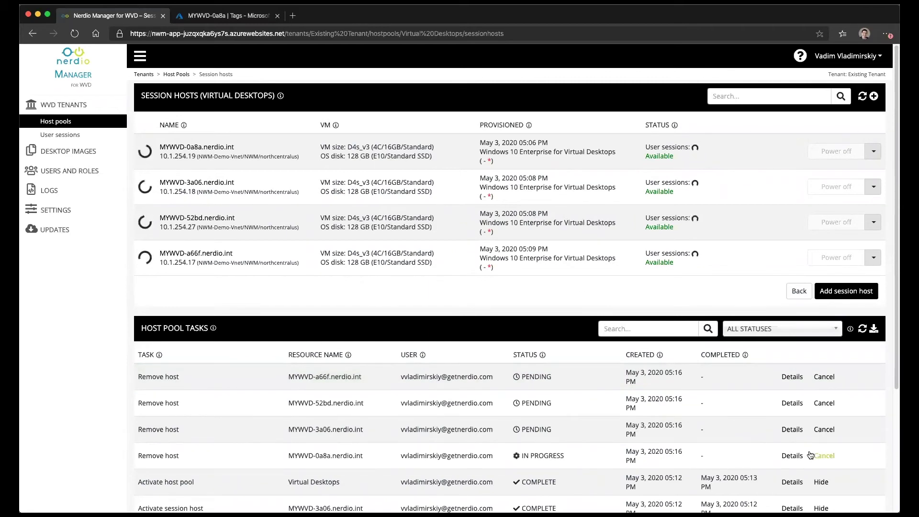
Review the MYWVD-0a8a Remove host job steps, such as Remove VM from WVD, then close them.
{"action": "left_click", "coordinate": [792, 456]}
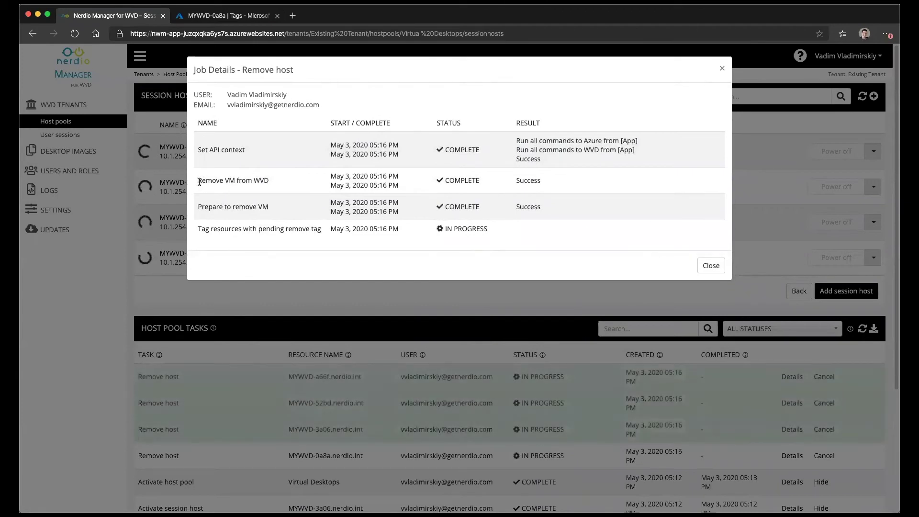
{"action": "left_click_drag", "start_coordinate": [198, 182], "coordinate": [274, 181]}
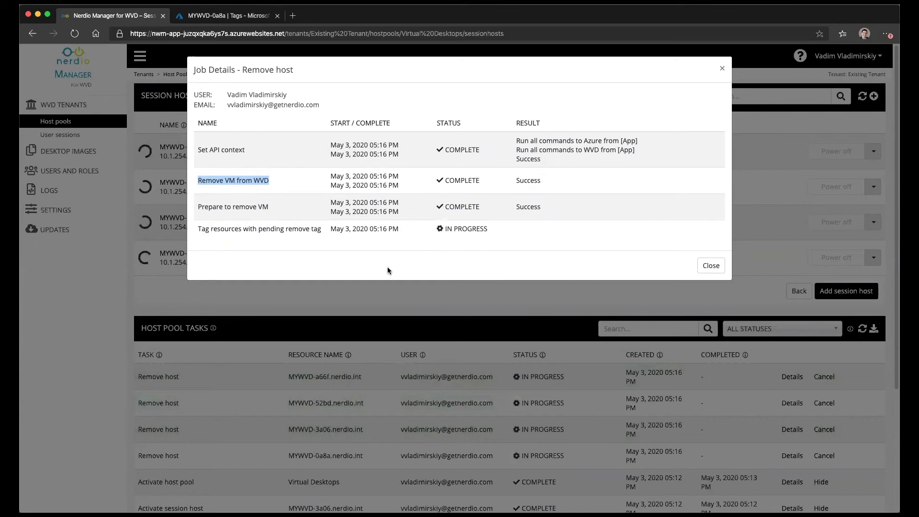
{"action": "left_click", "coordinate": [711, 266]}
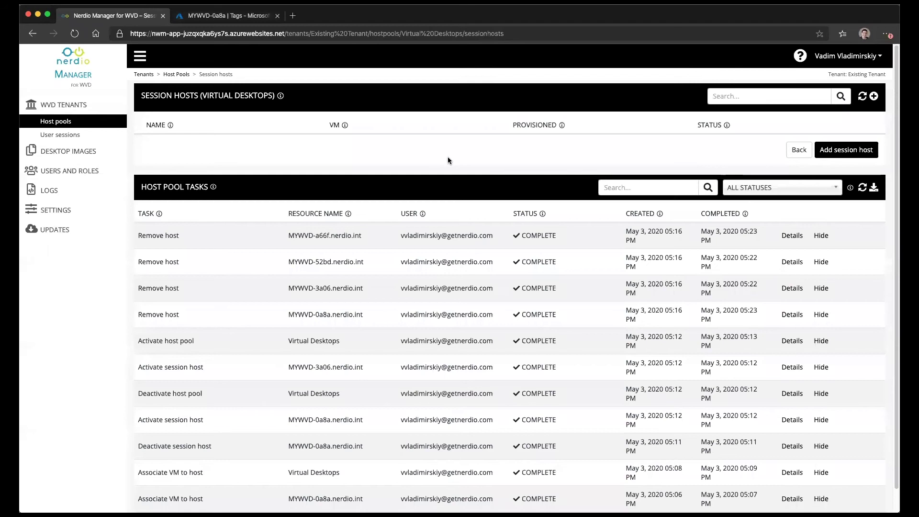
From the host pools list, delete the Virtual Desktops pool, confirming with CONFIRM.
{"action": "left_click", "coordinate": [790, 153]}
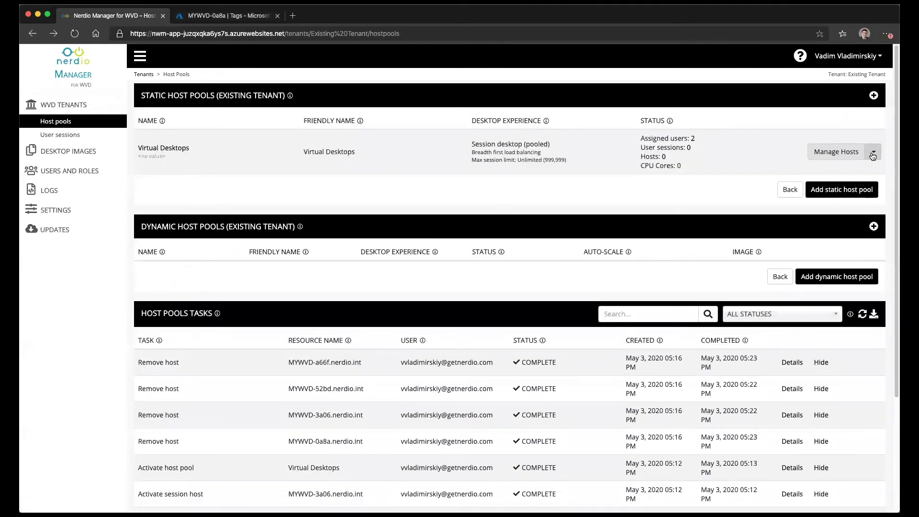
{"action": "left_click", "coordinate": [873, 153]}
{"action": "left_click", "coordinate": [835, 299]}
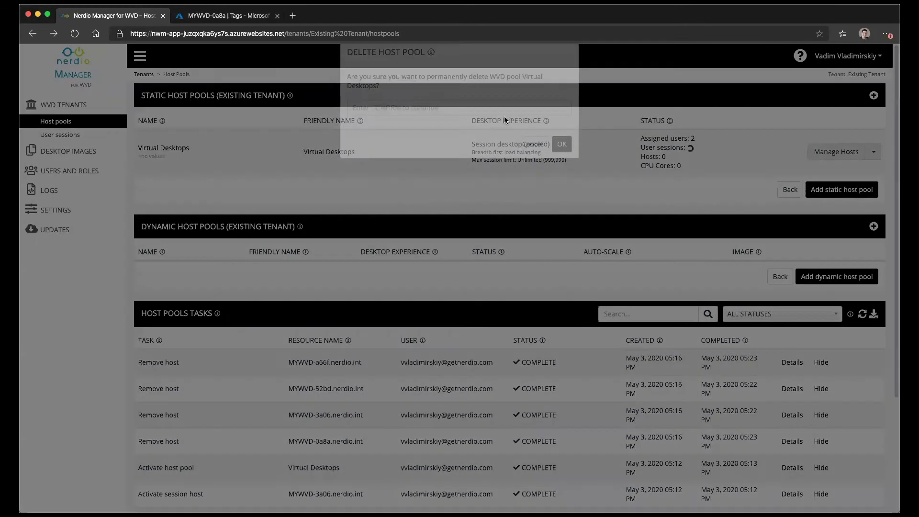
{"action": "left_click", "coordinate": [473, 127]}
{"action": "type", "text": "CONFIRM"}
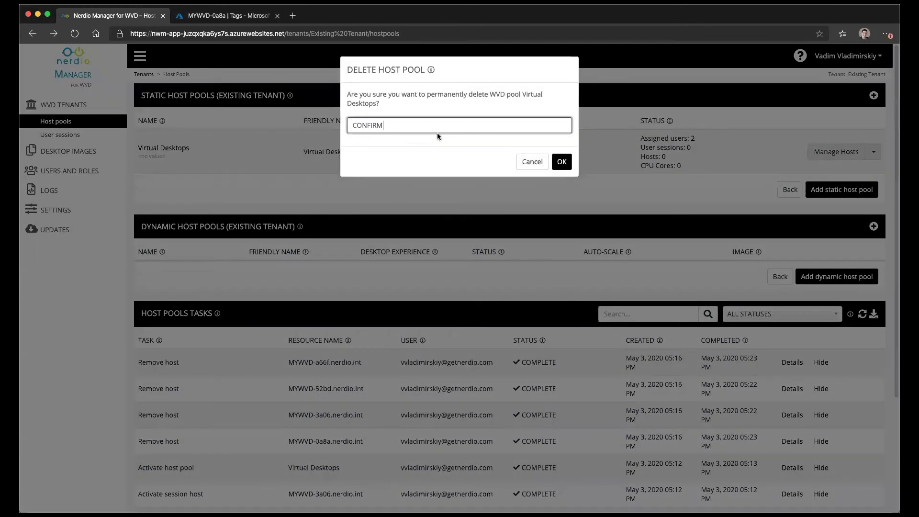
{"action": "left_click", "coordinate": [561, 162]}
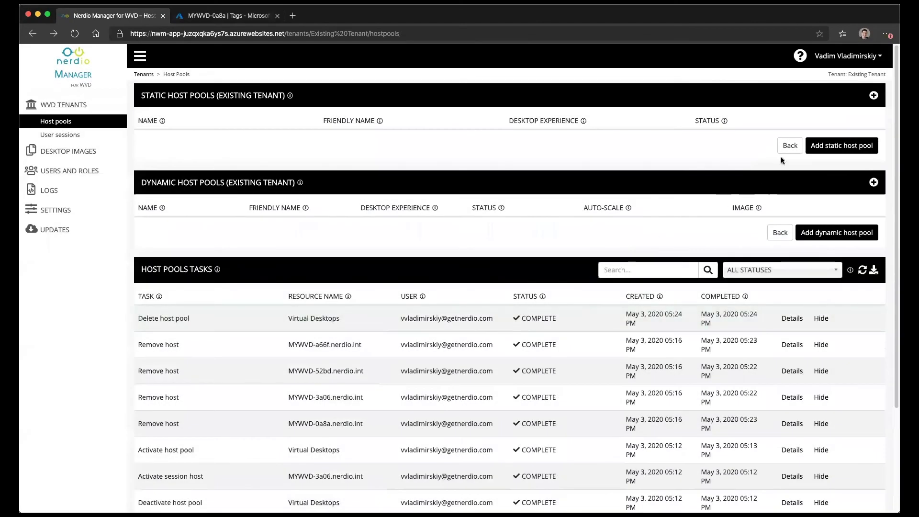
Return to WVD Tenants and delete Existing Tenant, confirming with CONFIRM.
{"action": "left_click", "coordinate": [789, 201]}
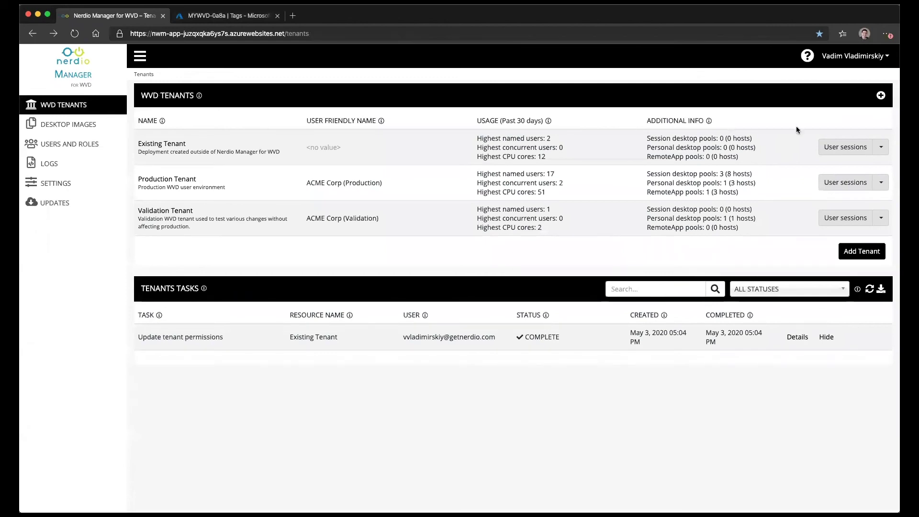
{"action": "left_click", "coordinate": [880, 147]}
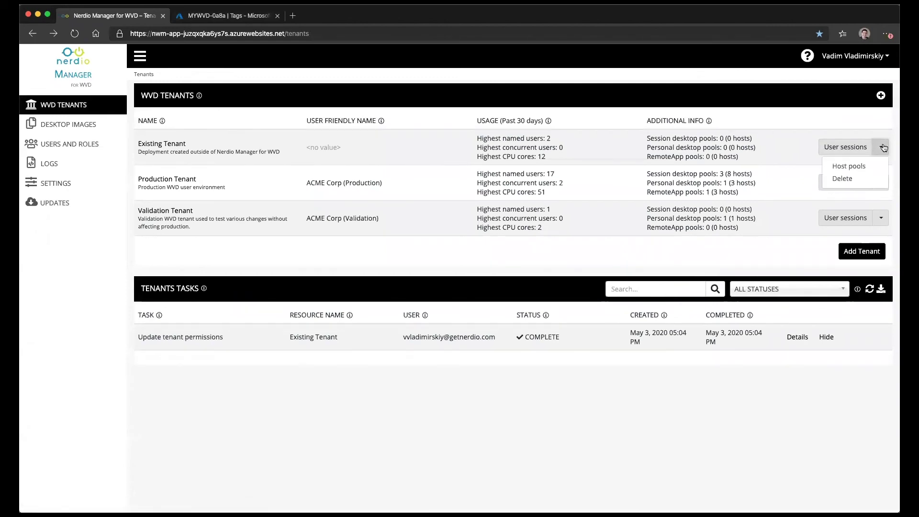
{"action": "left_click", "coordinate": [857, 179]}
{"action": "left_click", "coordinate": [434, 106]}
{"action": "type", "text": "CONFIRM"}
{"action": "left_click", "coordinate": [561, 143]}
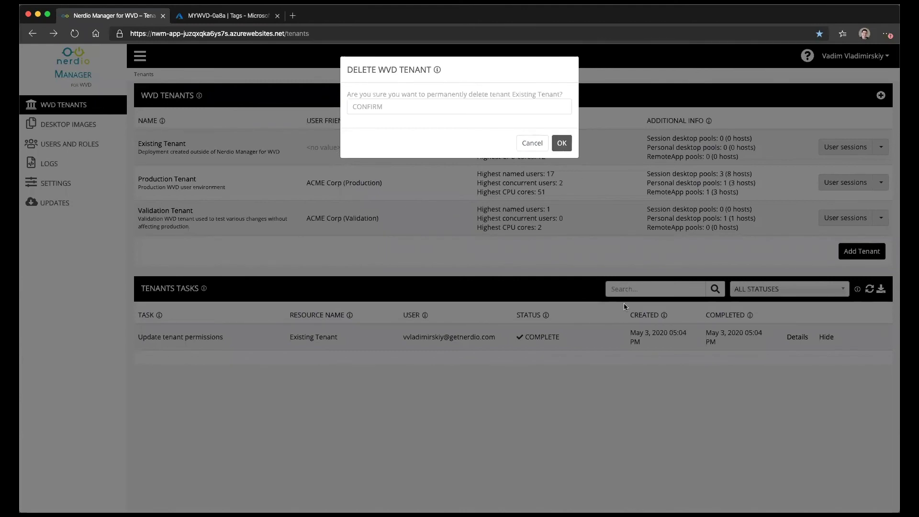